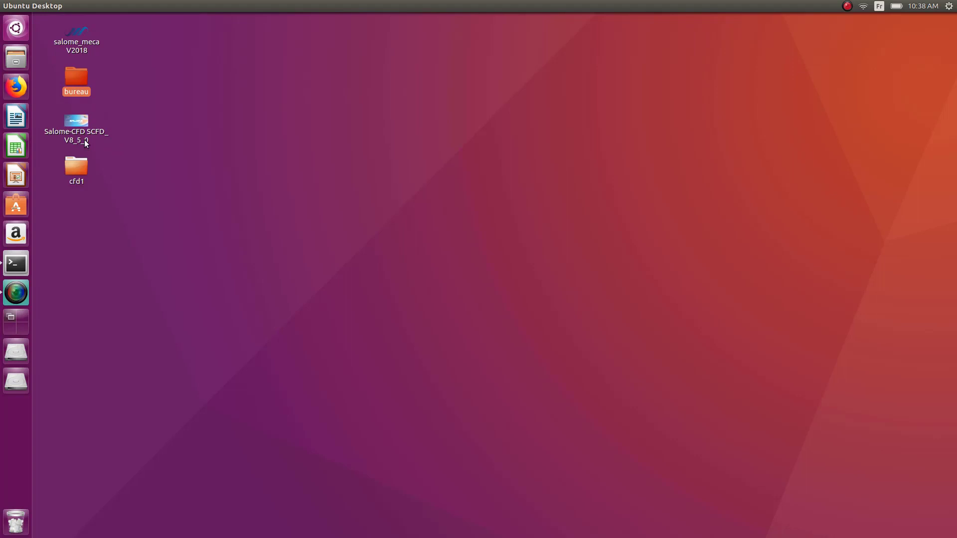
# In Files, browse salome-cfd > Code_Saturne install > modules > CFDSTUDY_v52 > bin.
pyautogui.click(16, 62)
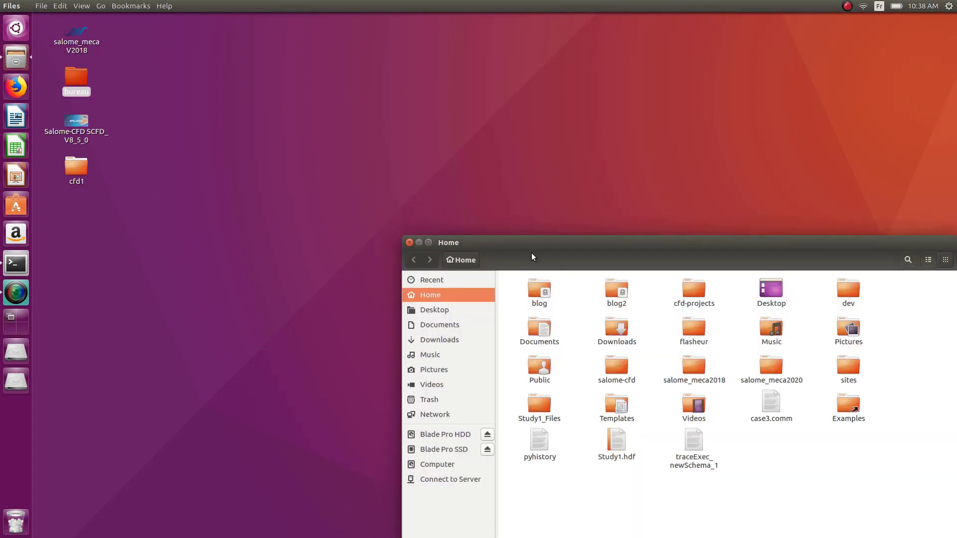
pyautogui.moveTo(525, 238); pyautogui.dragTo(328, 114)
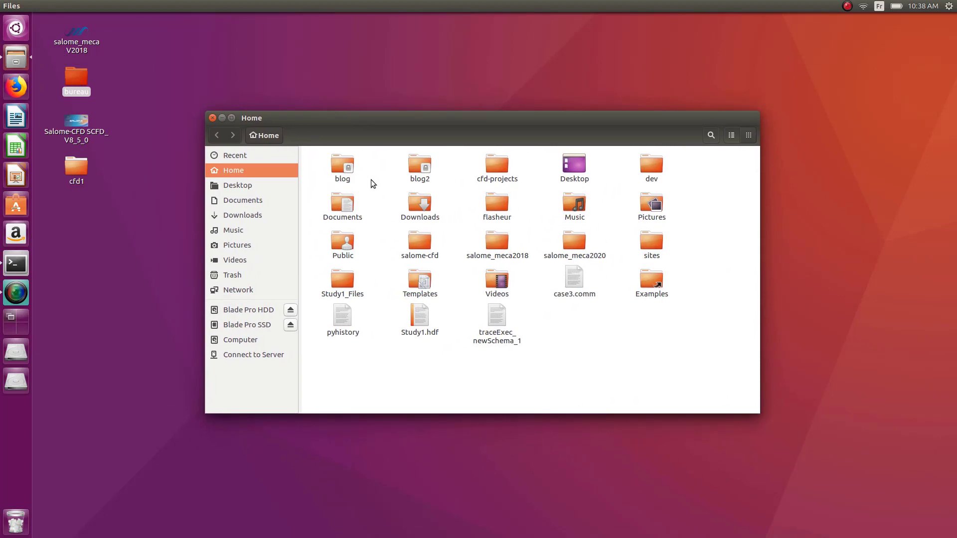
pyautogui.doubleClick(418, 243)
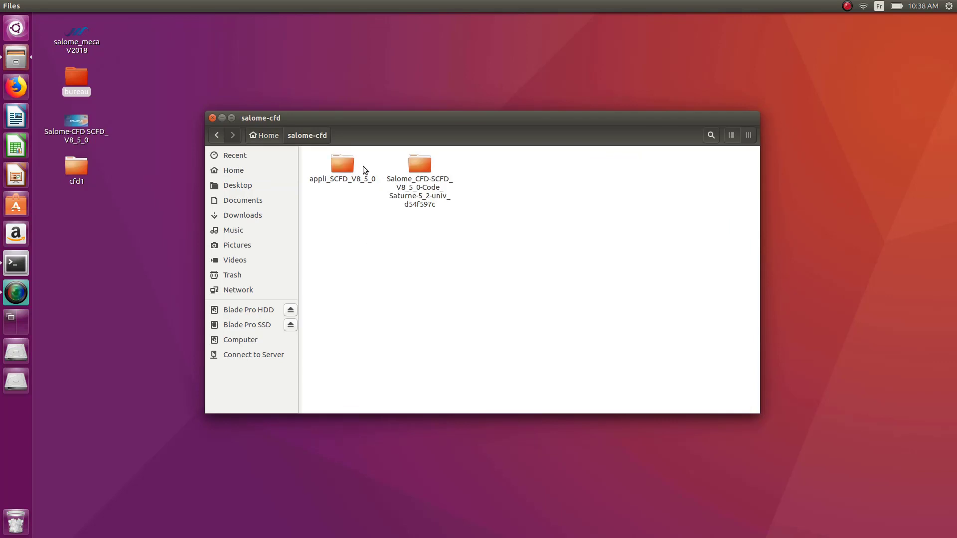
pyautogui.click(343, 164)
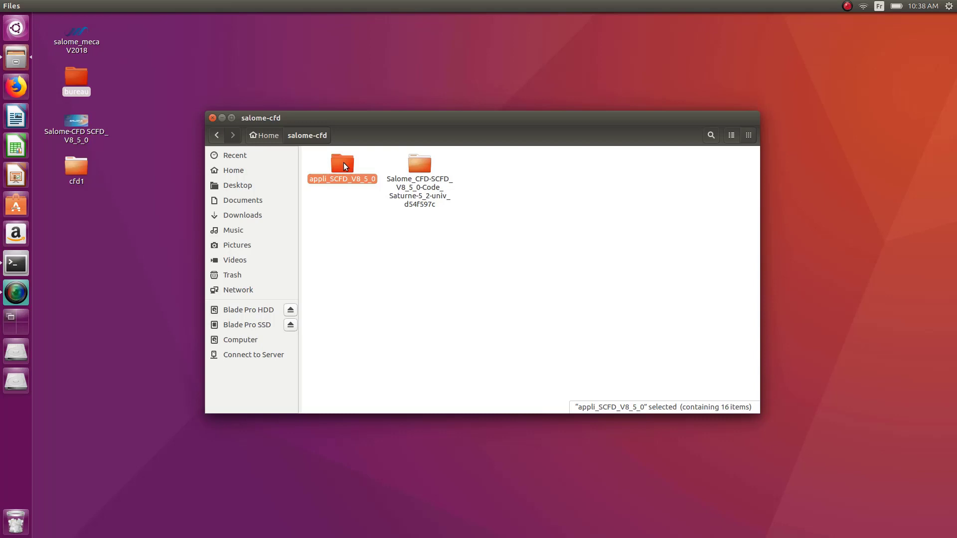
pyautogui.doubleClick(343, 164)
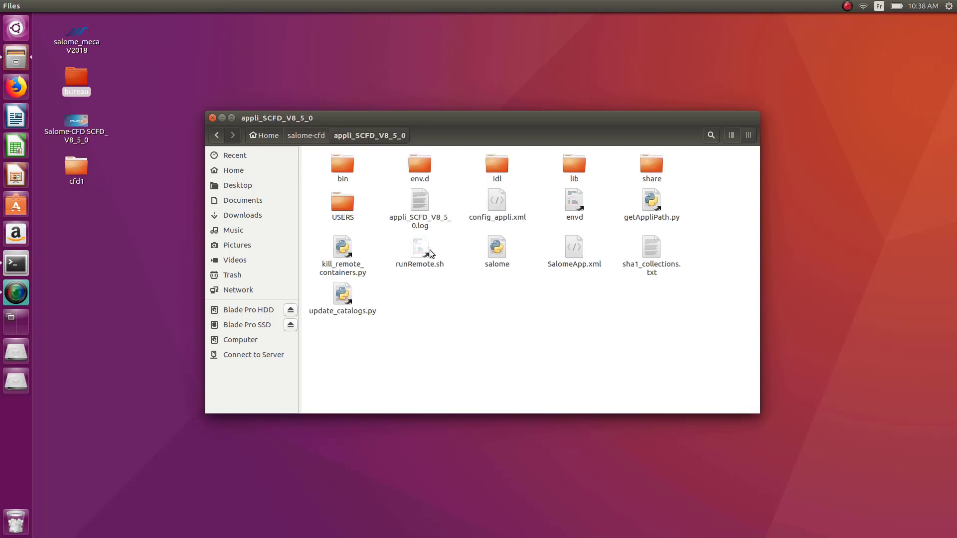
pyautogui.click(294, 136)
pyautogui.doubleClick(416, 166)
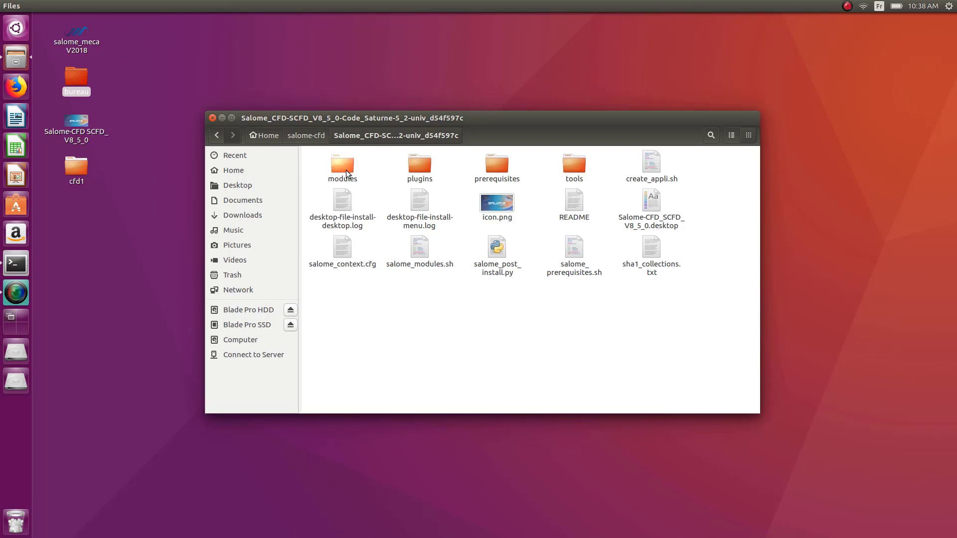
pyautogui.doubleClick(340, 166)
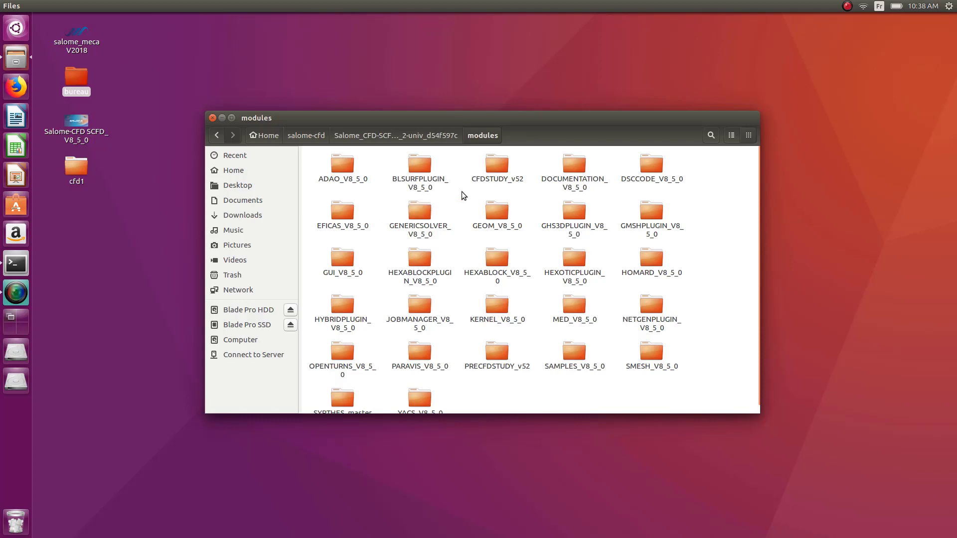
pyautogui.doubleClick(497, 167)
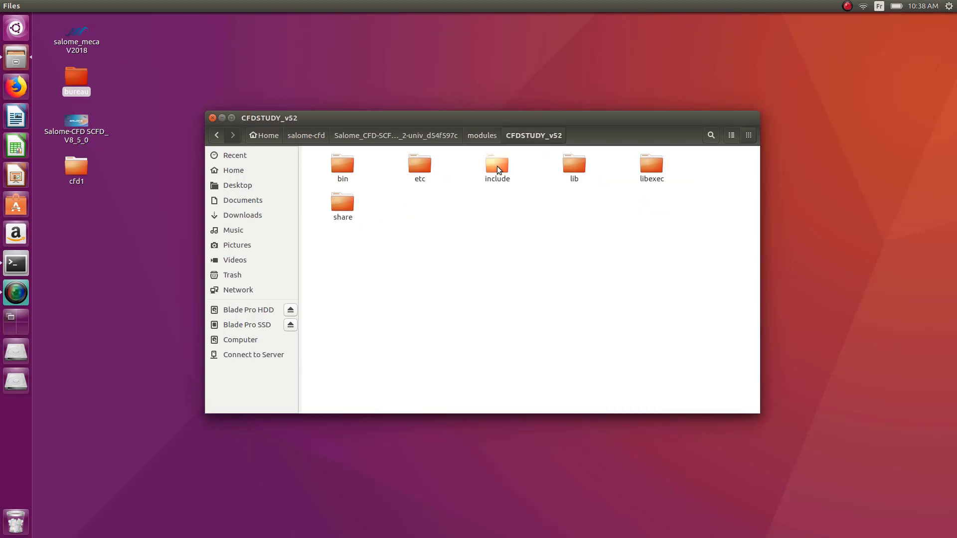
pyautogui.doubleClick(342, 166)
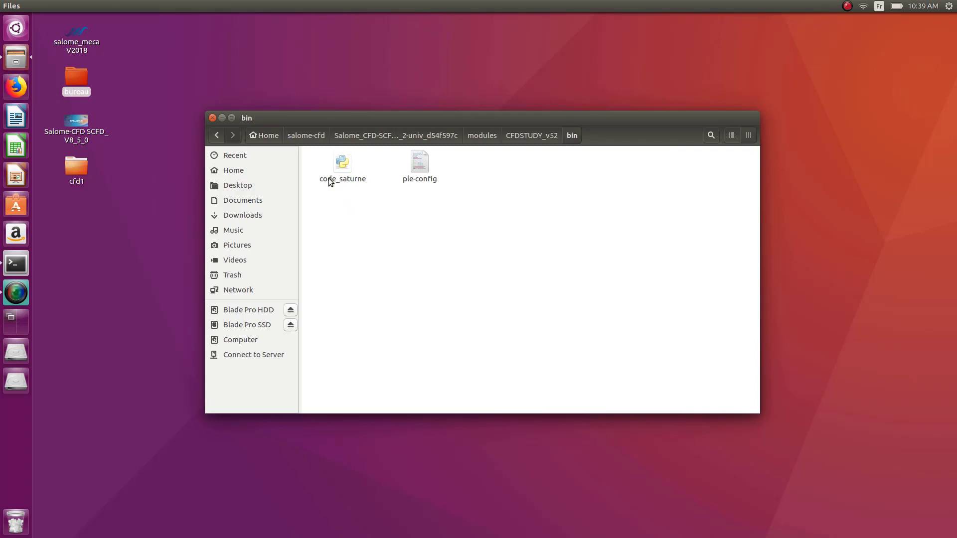
# Open a Terminal in the CFDSTUDY_v52 bin folder and position it beside Files.
pyautogui.rightClick(421, 233)
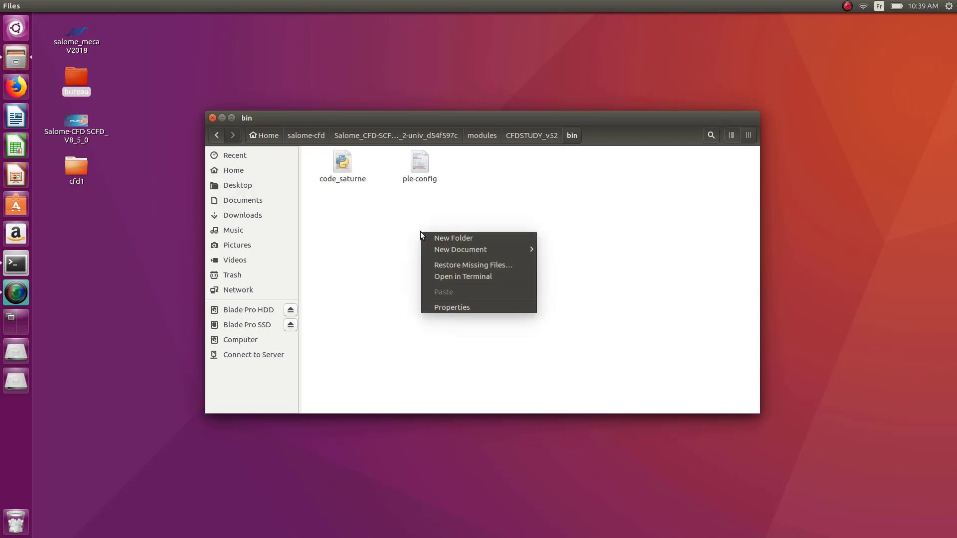
pyautogui.click(447, 277)
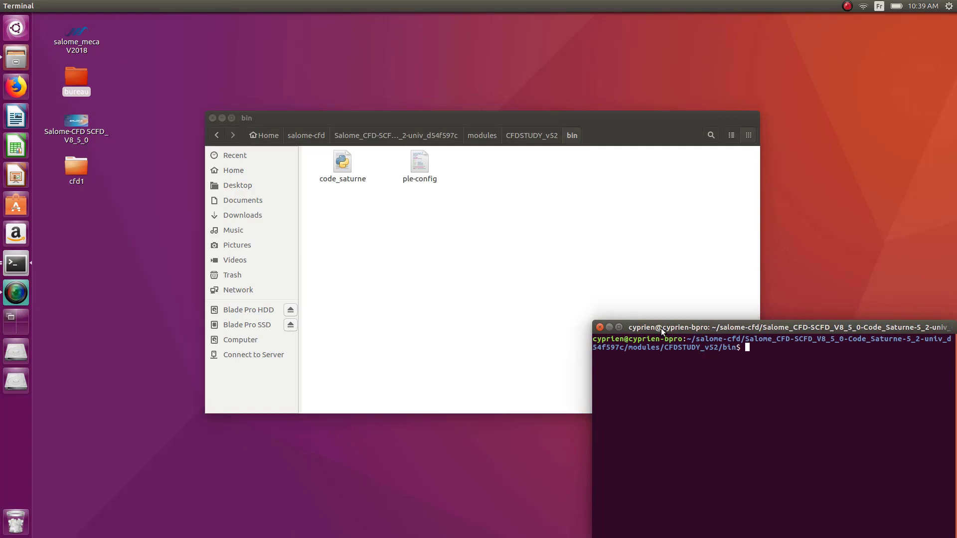
pyautogui.moveTo(659, 328); pyautogui.dragTo(474, 238)
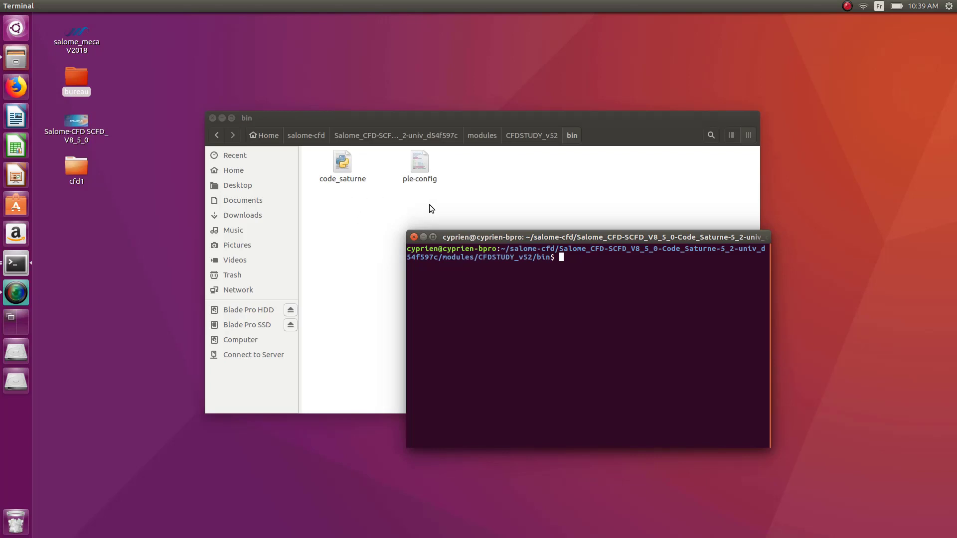
pyautogui.moveTo(479, 238); pyautogui.dragTo(494, 251)
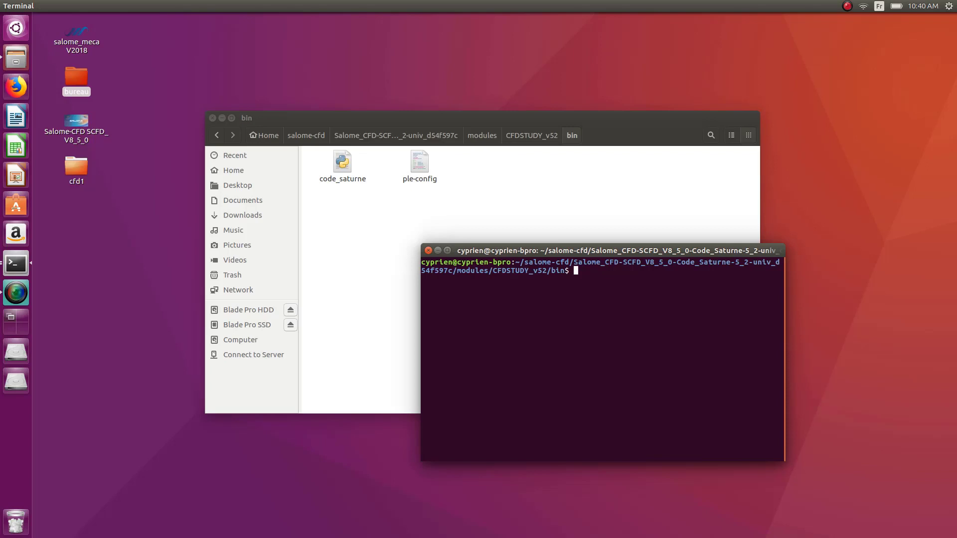
# Run ./code_saturne help to list the available topics.
pyautogui.write('./cod')
pyautogui.press('Tab')
pyautogui.write('help')
pyautogui.press('Return')
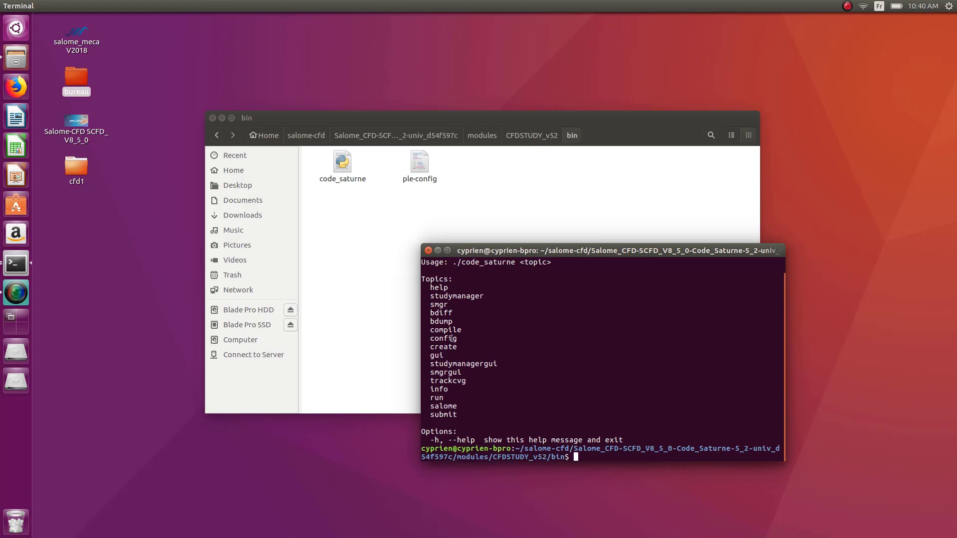
# Highlight the create and gui topics, then recall the command and erase help.
pyautogui.moveTo(459, 415); pyautogui.dragTo(422, 285)
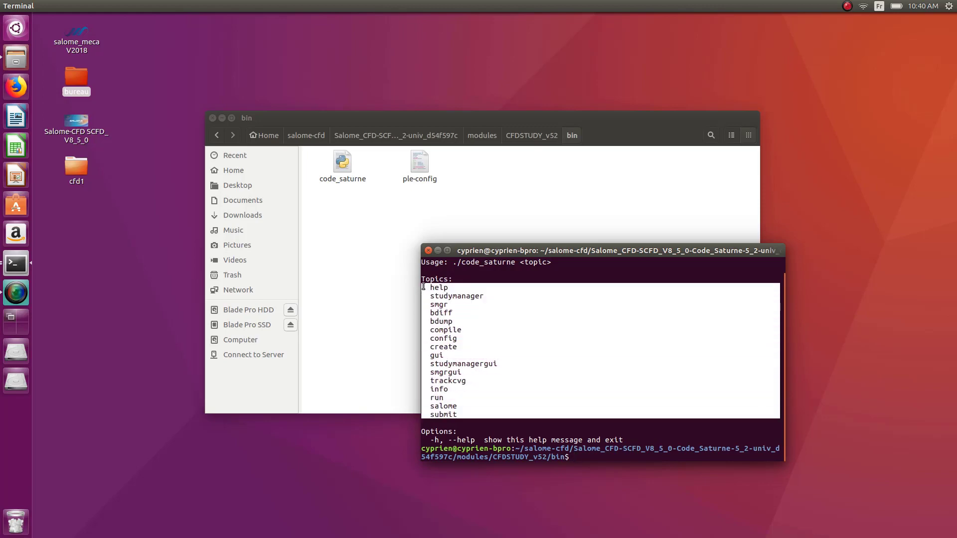
pyautogui.click(501, 363)
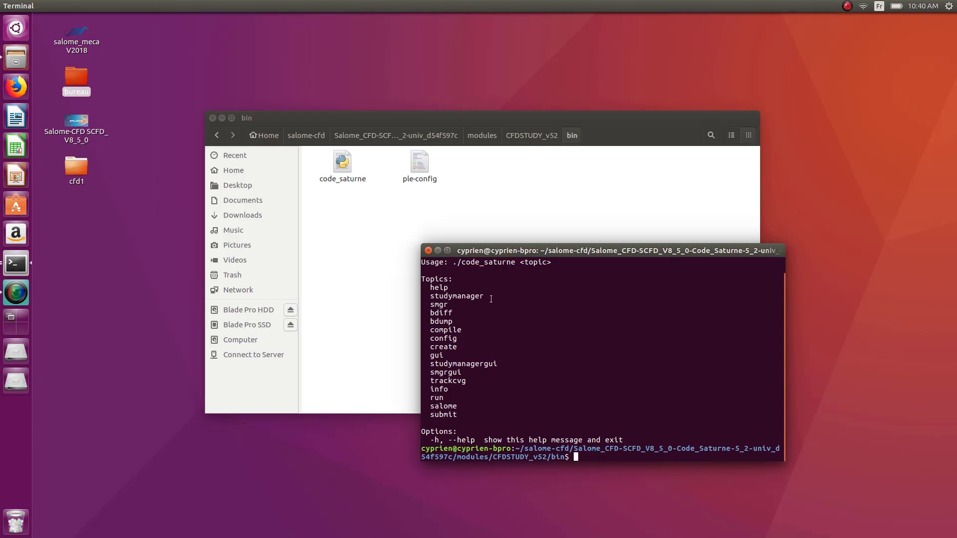
pyautogui.moveTo(458, 348); pyautogui.dragTo(432, 347)
pyautogui.moveTo(445, 355); pyautogui.dragTo(434, 355)
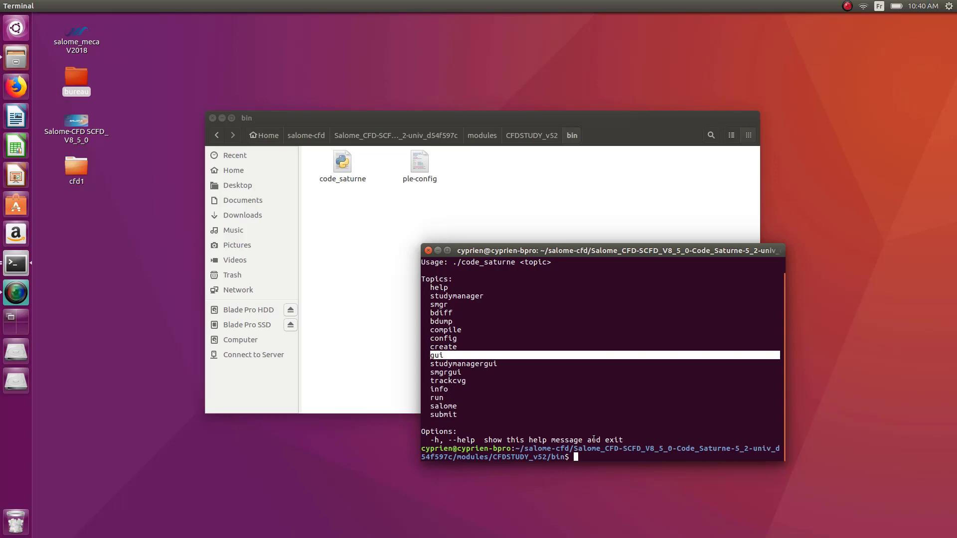
pyautogui.press('Up')
pyautogui.press('BackSpace')
pyautogui.press('BackSpace')
pyautogui.press('BackSpace')
pyautogui.press('BackSpace')
# Run ./code_saturne gui and arrange the Code_Saturne 5.2 window beside Files.
pyautogui.write('gui')
pyautogui.press('Return')
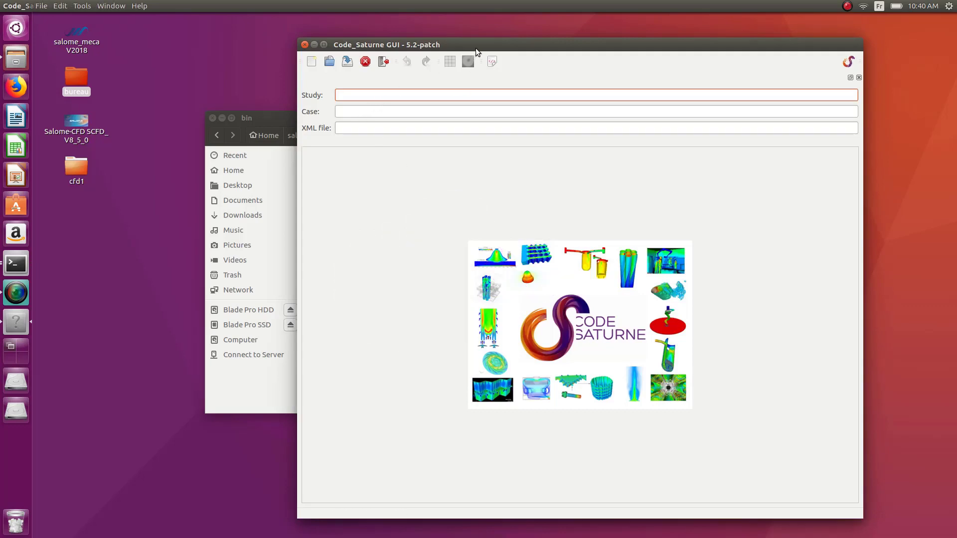
pyautogui.moveTo(476, 47); pyautogui.dragTo(434, 39)
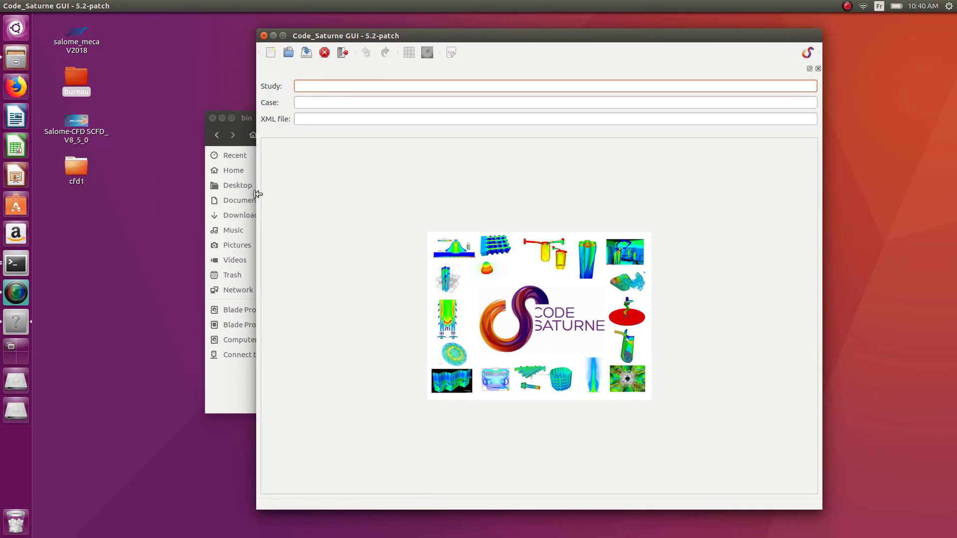
pyautogui.moveTo(256, 192); pyautogui.dragTo(543, 214)
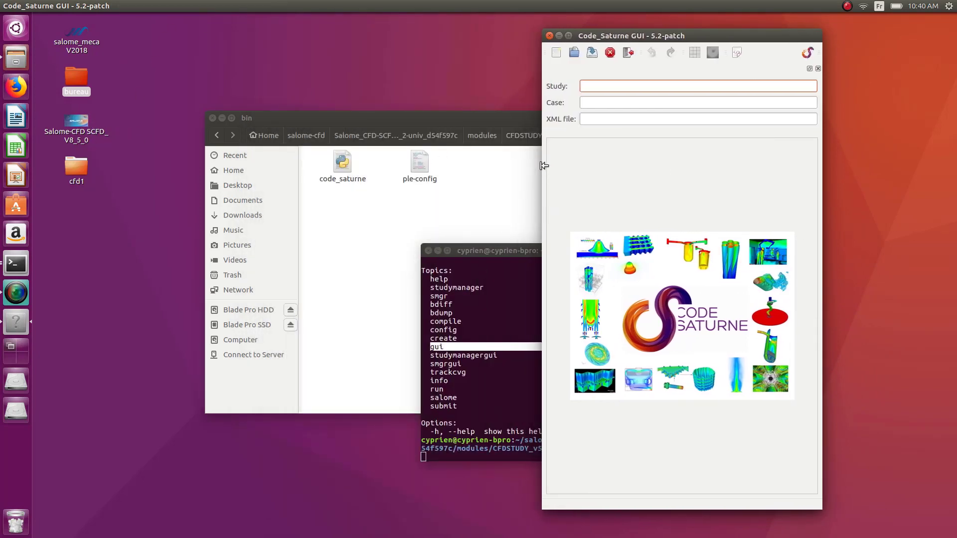
pyautogui.moveTo(543, 166); pyautogui.dragTo(395, 166)
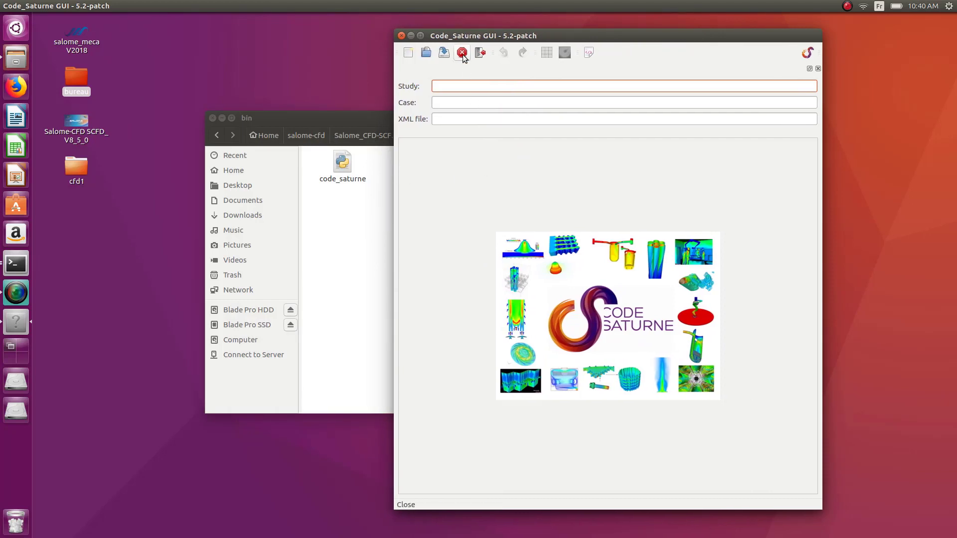
pyautogui.moveTo(572, 39); pyautogui.dragTo(590, 45)
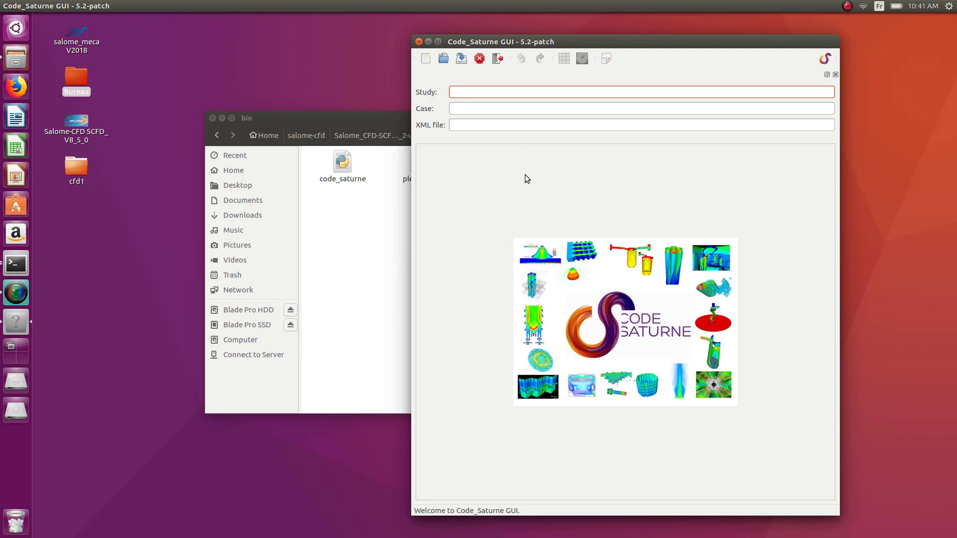
# Create a new parameters set, expand the tree, and view Meshes selection through Prepare batch calculation.
pyautogui.click(426, 60)
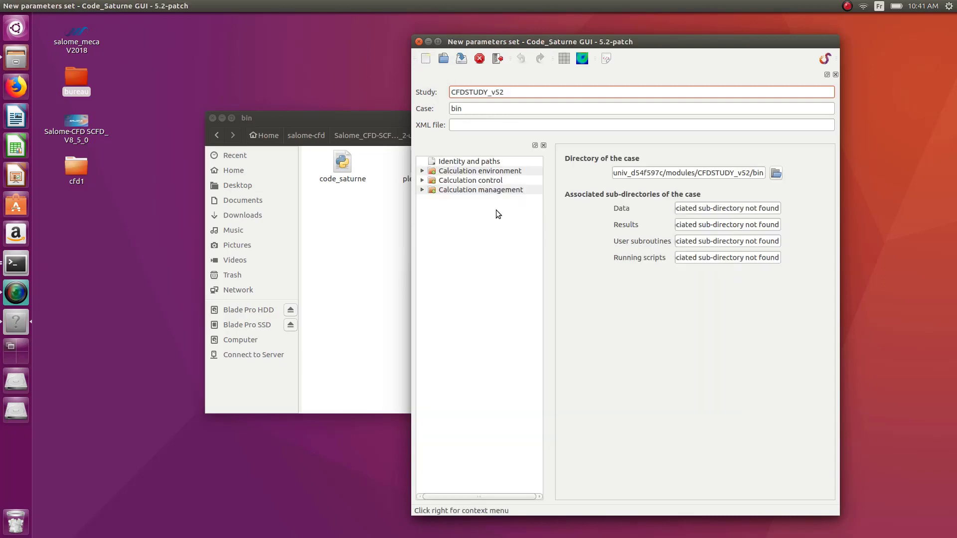
pyautogui.click(421, 190)
pyautogui.click(421, 180)
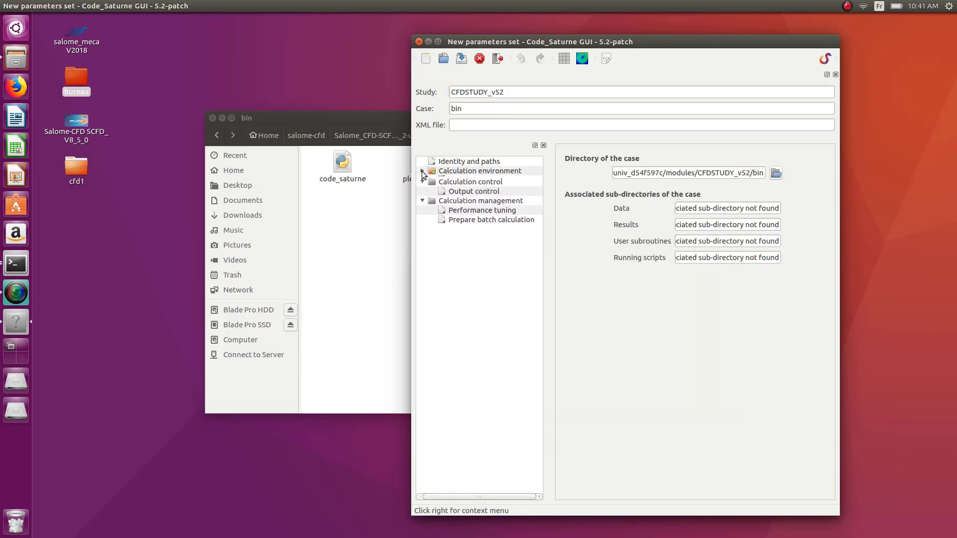
pyautogui.click(422, 170)
pyautogui.click(465, 182)
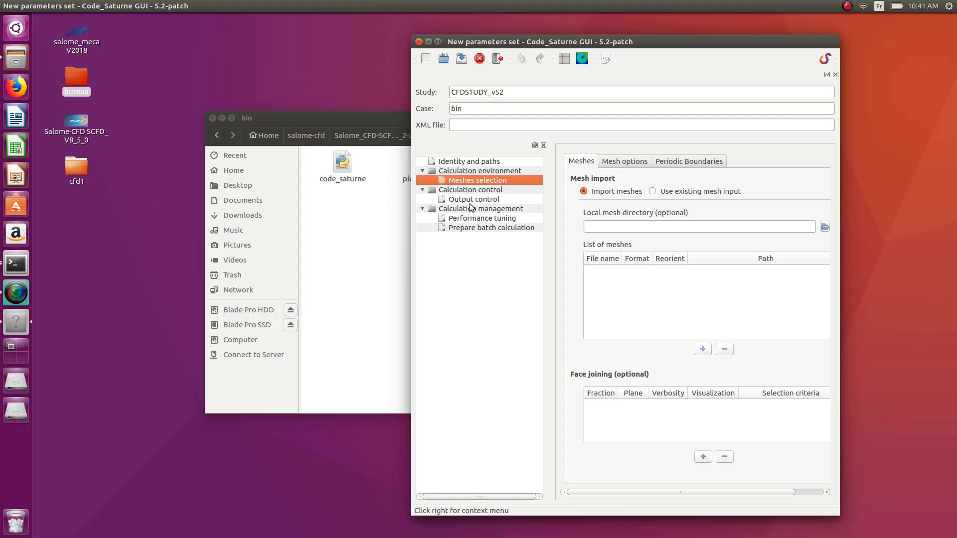
pyautogui.click(471, 202)
pyautogui.click(470, 220)
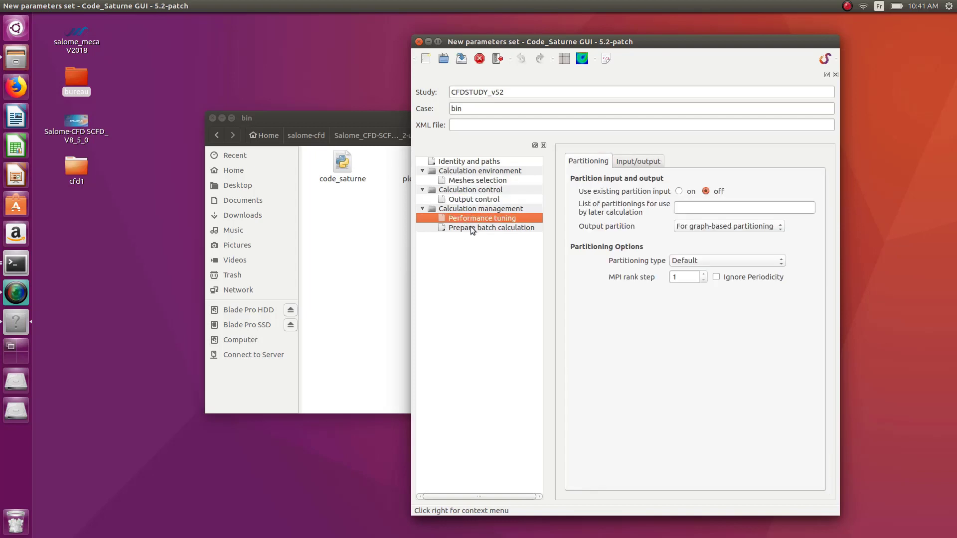
pyautogui.click(471, 227)
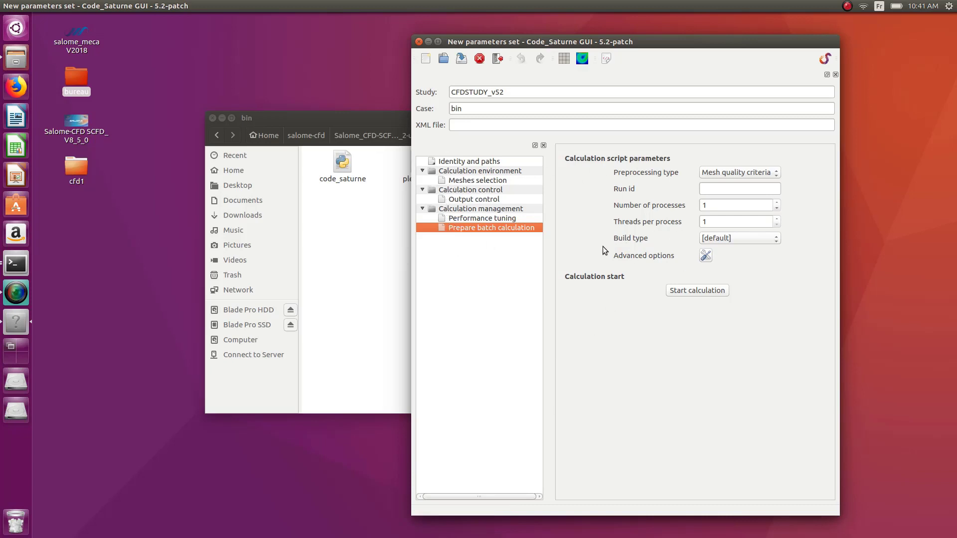
# Browse to cfd-projects/cavity/cavity/case1/DATA and select setup.xml in the open dialog.
pyautogui.click(477, 180)
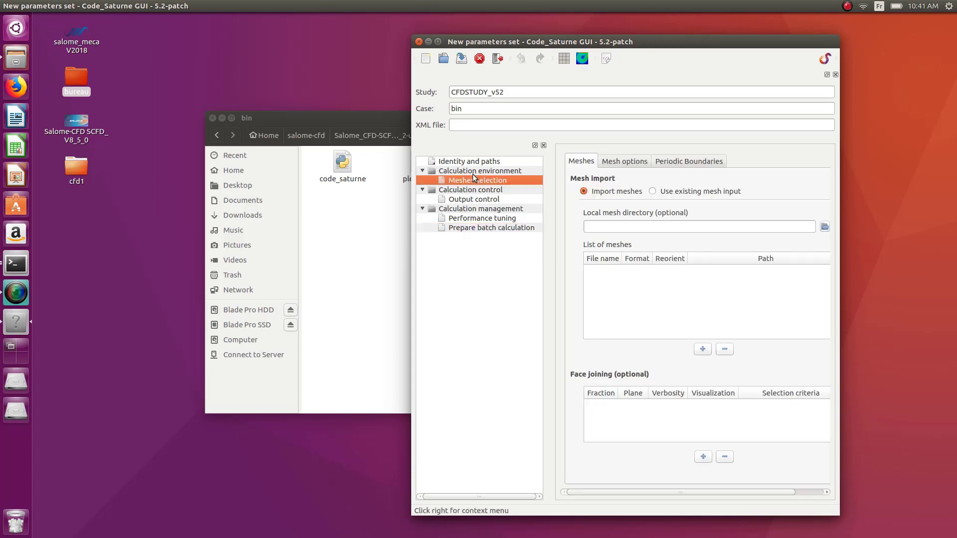
pyautogui.click(444, 60)
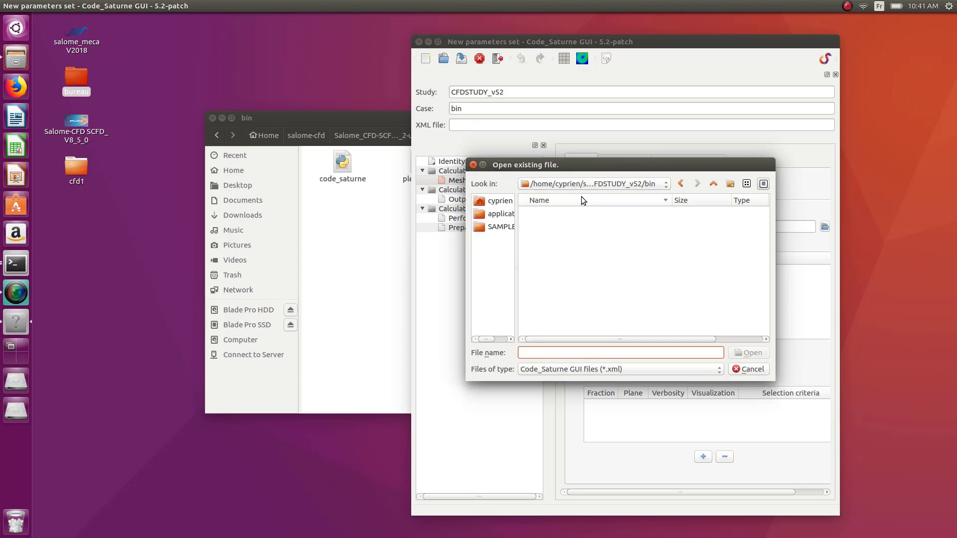
pyautogui.click(495, 204)
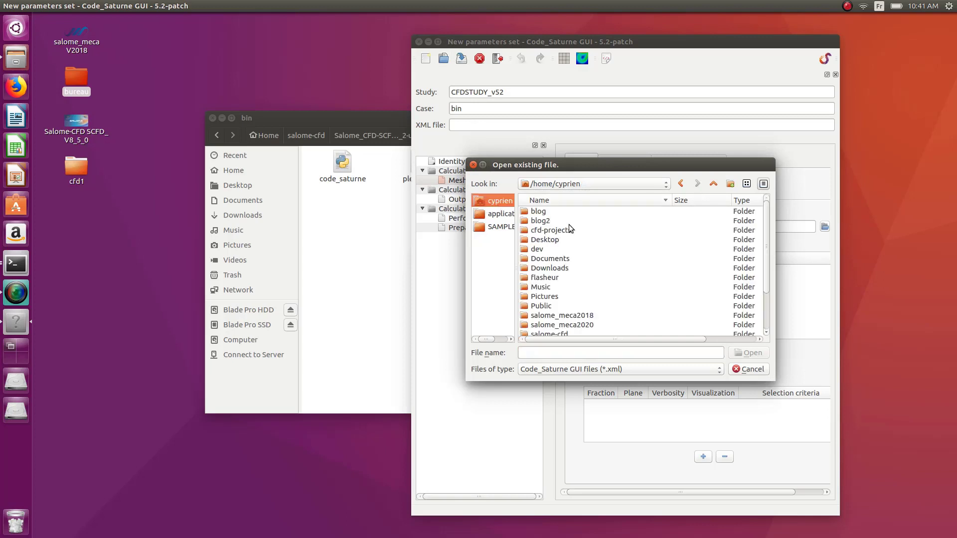
pyautogui.doubleClick(559, 230)
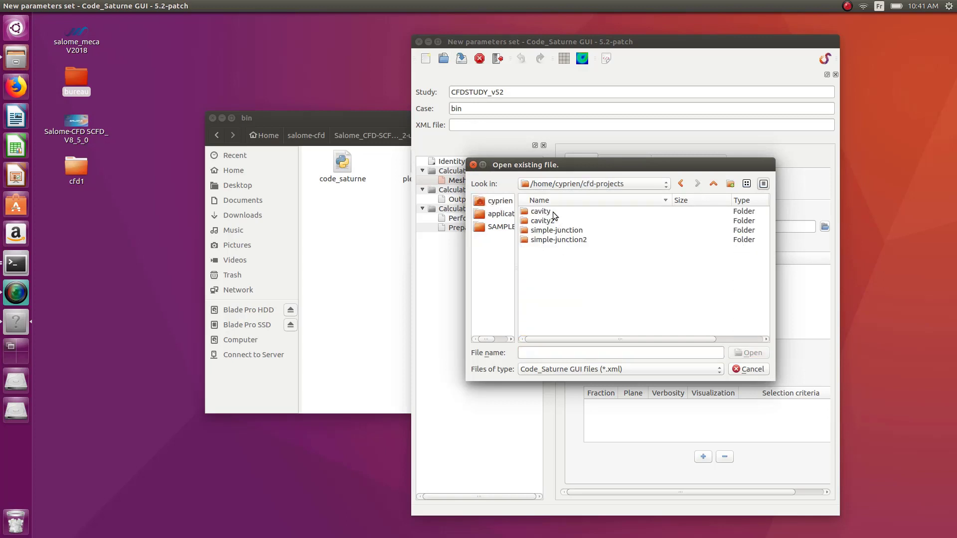
pyautogui.doubleClick(552, 213)
pyautogui.doubleClick(552, 211)
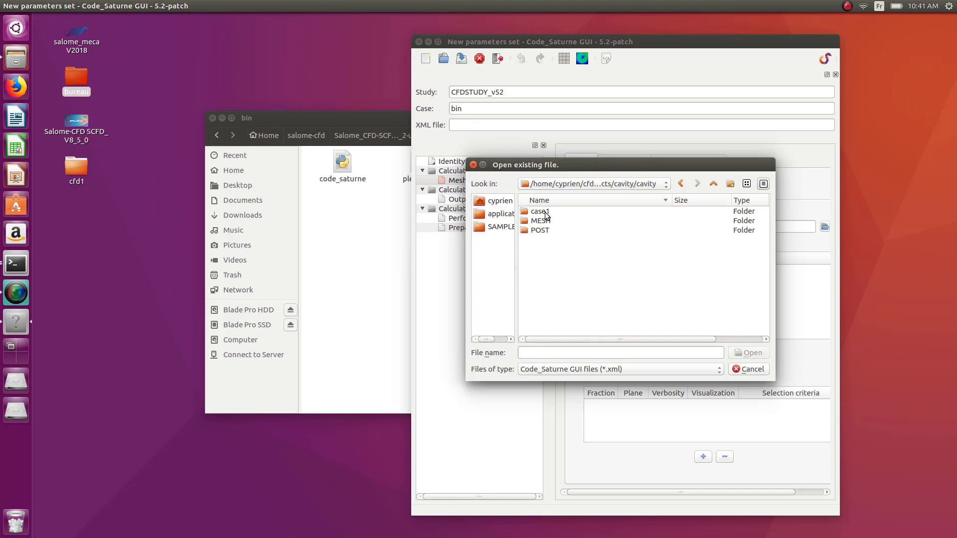
pyautogui.doubleClick(545, 214)
pyautogui.doubleClick(546, 211)
pyautogui.click(549, 222)
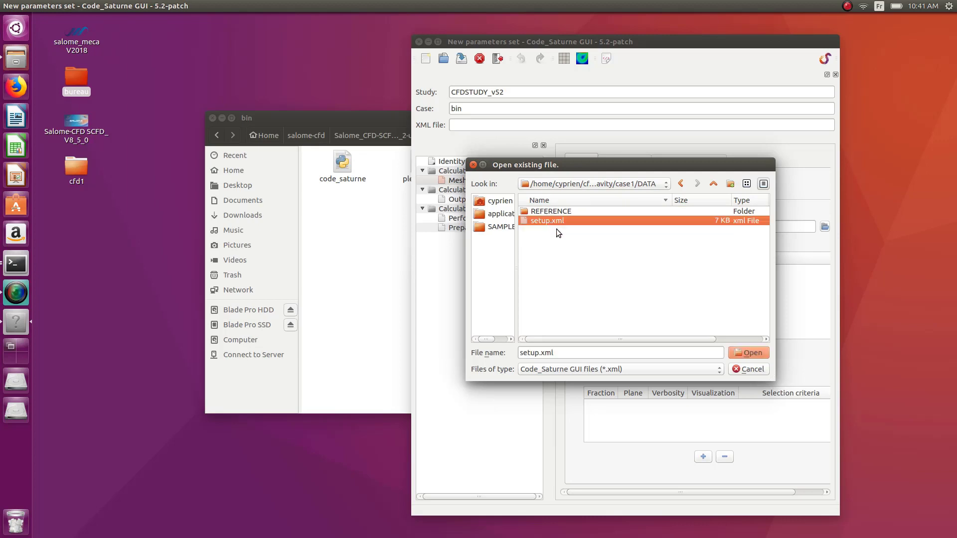
# Load setup.xml and view the BC_1 to BC_4 boundary conditions table.
pyautogui.click(763, 355)
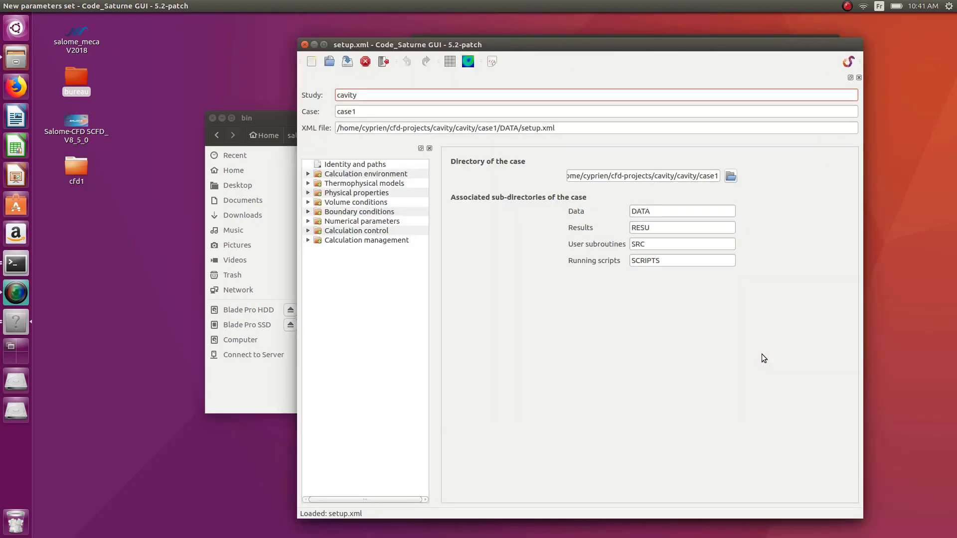
pyautogui.click(308, 240)
pyautogui.click(307, 231)
pyautogui.click(308, 221)
pyautogui.click(308, 212)
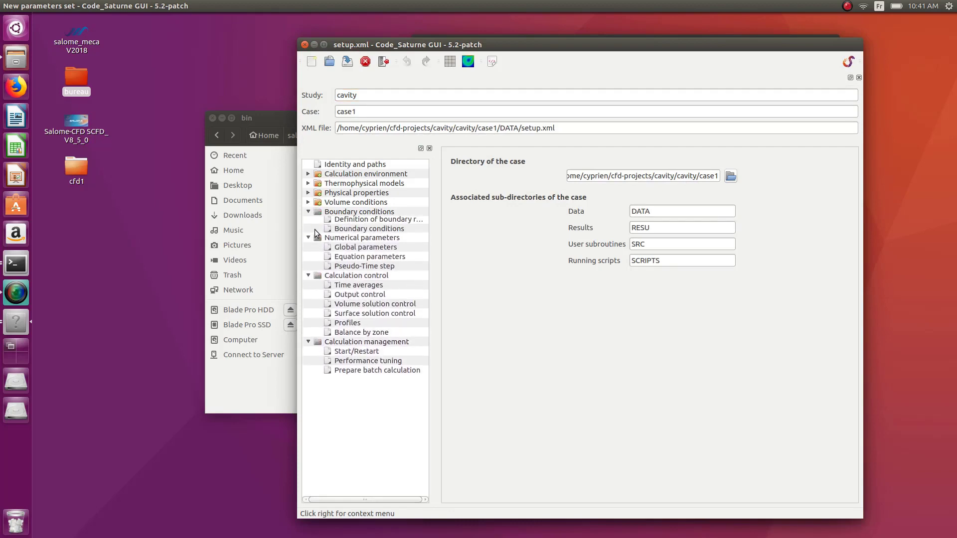
pyautogui.click(375, 250)
pyautogui.click(368, 230)
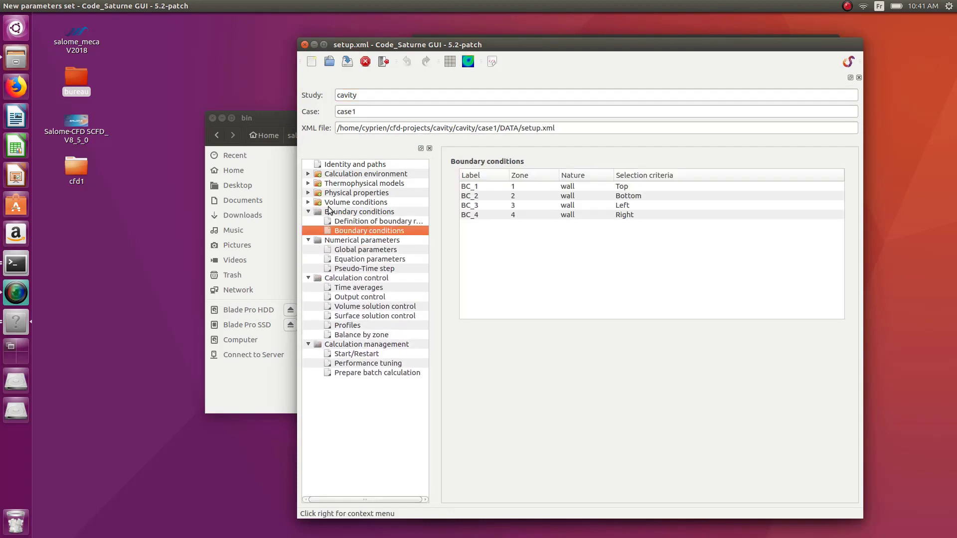
# Expand the remaining sections and select Mesh_1.med on the mesh import page.
pyautogui.click(308, 202)
pyautogui.click(308, 193)
pyautogui.click(308, 174)
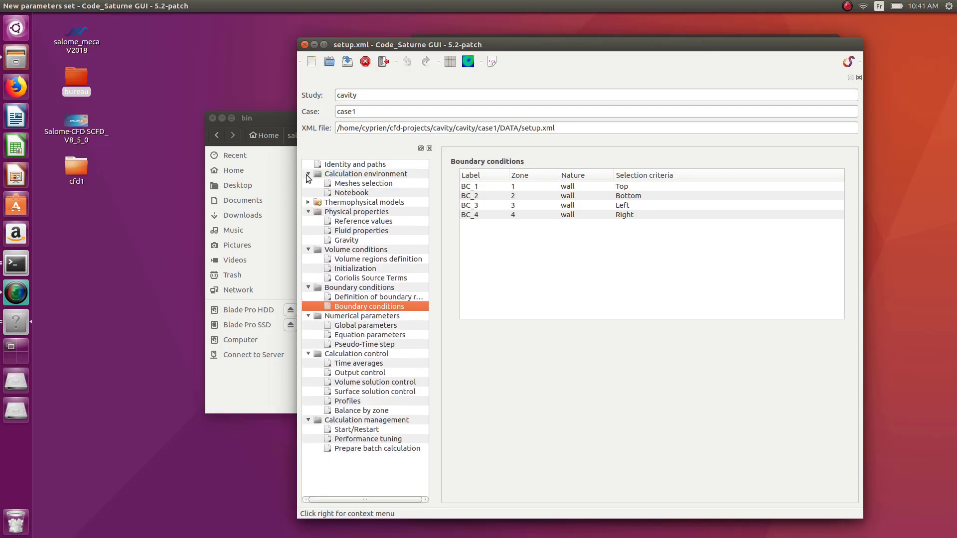
pyautogui.click(343, 186)
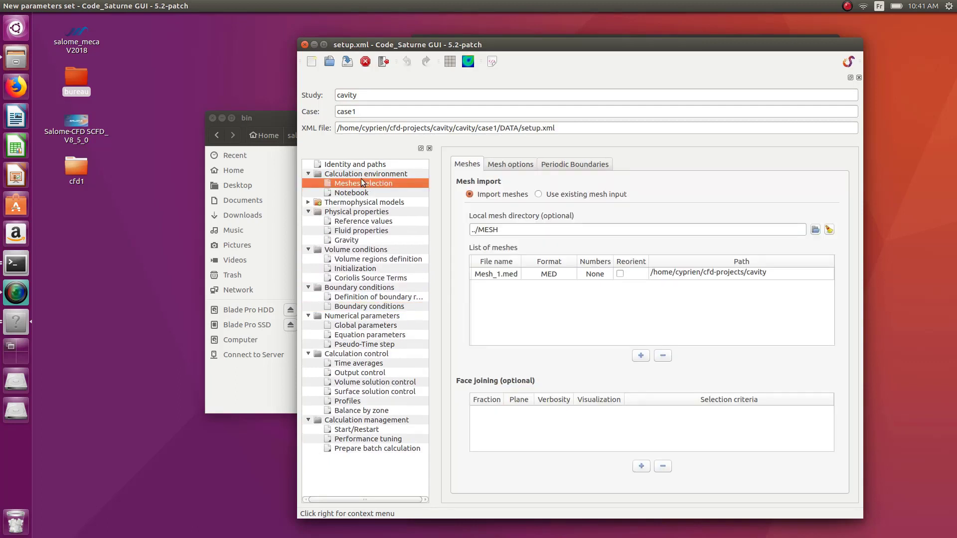
pyautogui.click(488, 275)
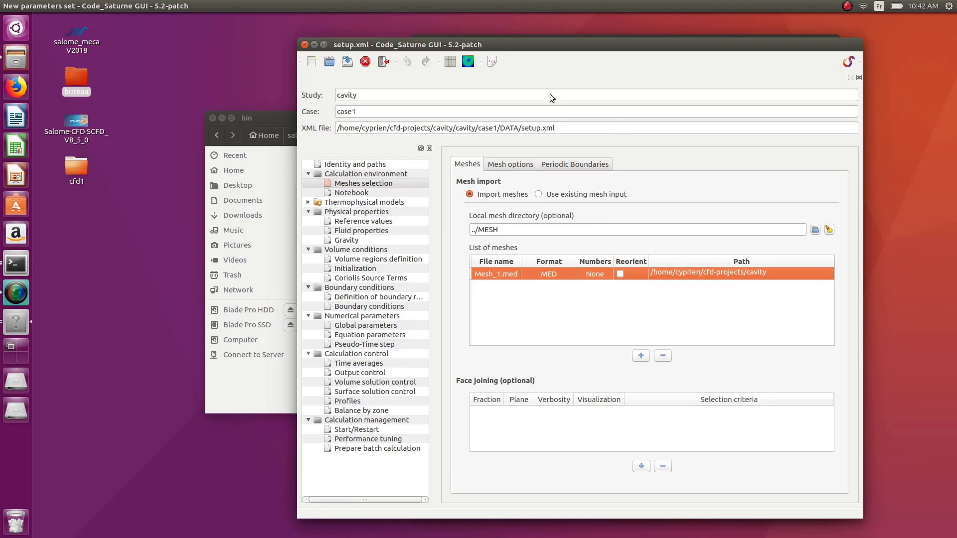
pyautogui.moveTo(540, 50); pyautogui.dragTo(535, 38)
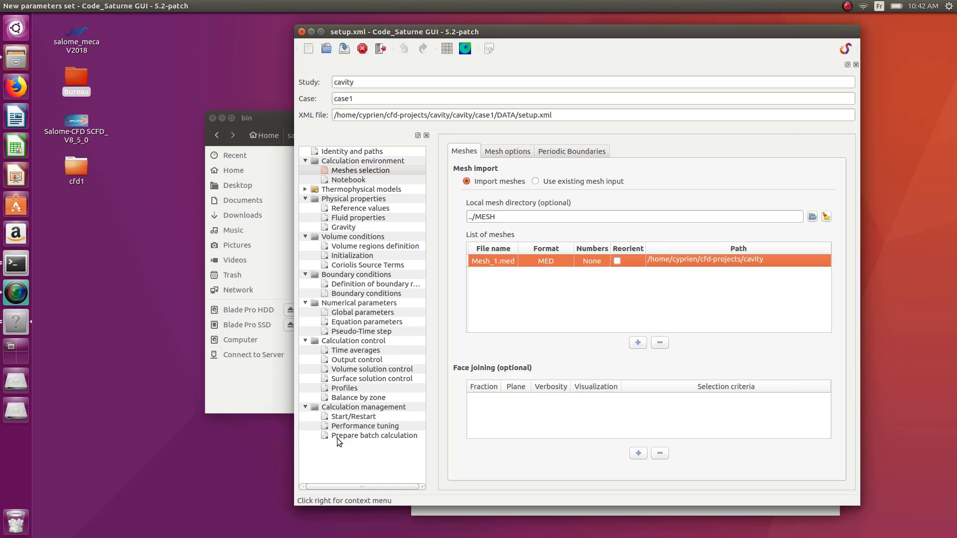
# Check Start/Restart, then view Performance tuning's Input/output options with 8 MiB block size.
pyautogui.click(360, 416)
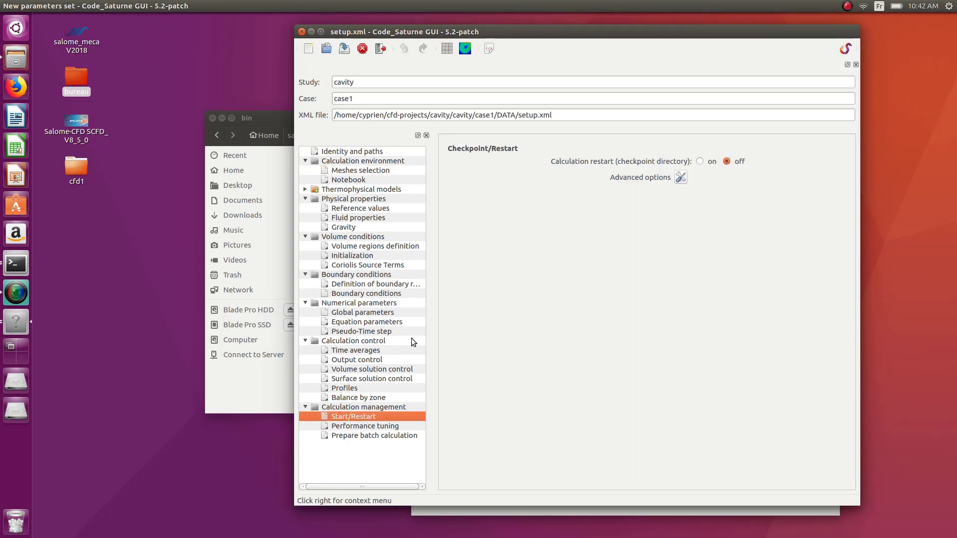
pyautogui.click(365, 426)
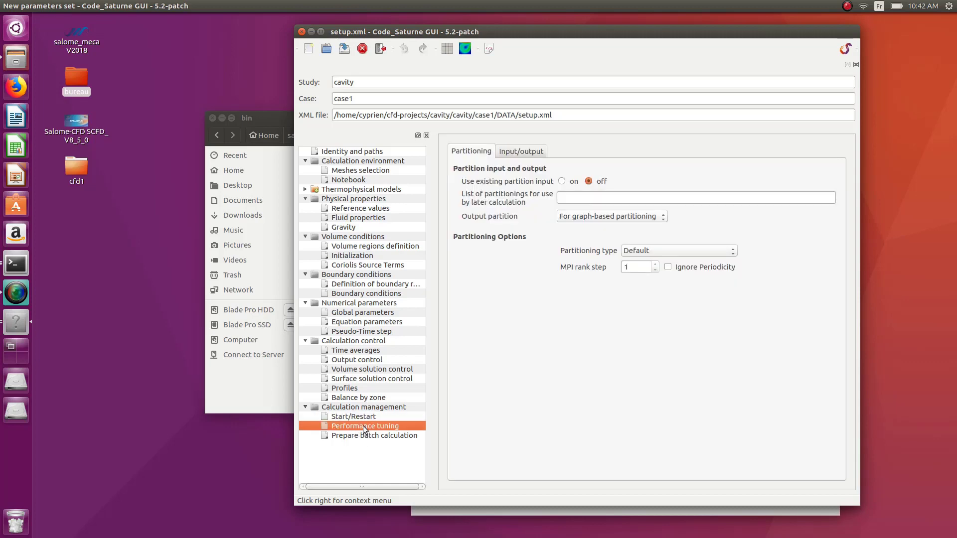
pyautogui.click(511, 160)
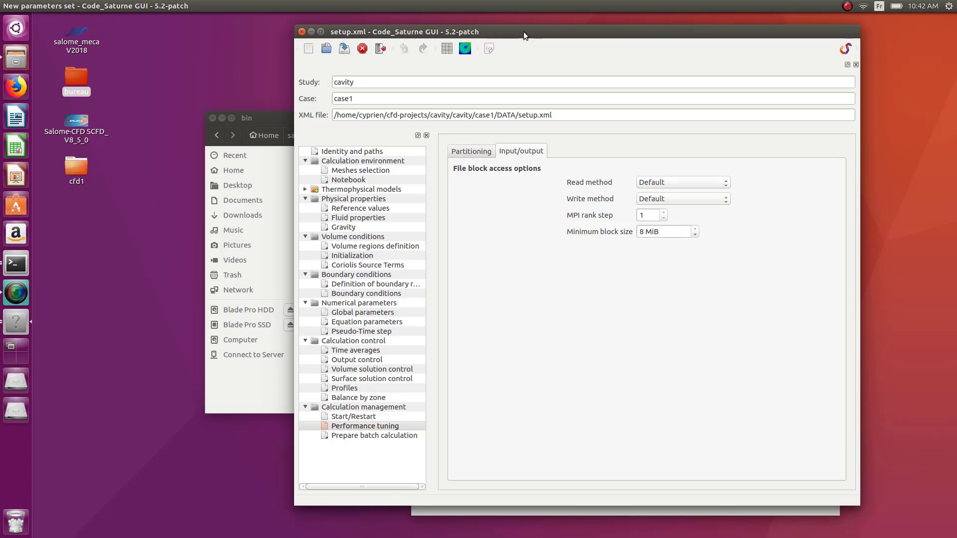
pyautogui.moveTo(524, 33); pyautogui.dragTo(543, 35)
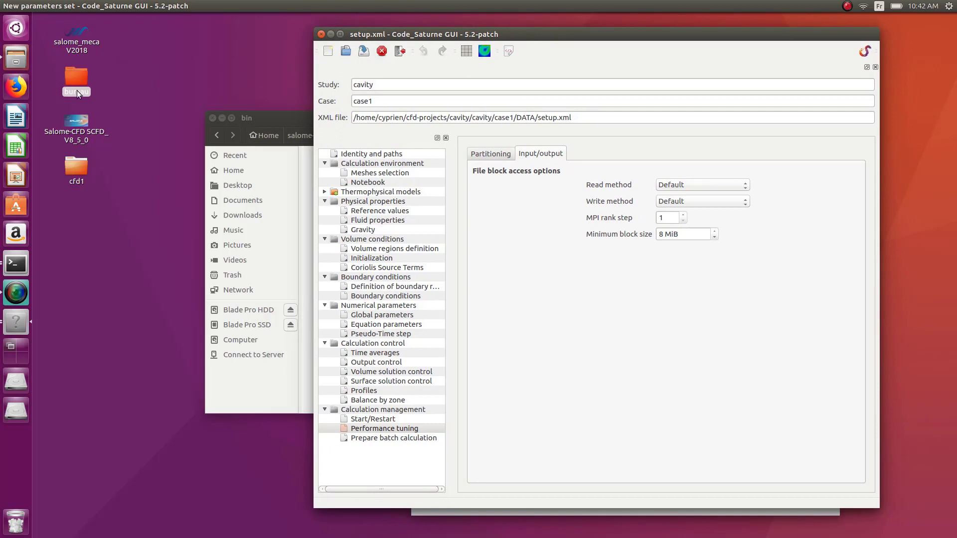
# Open code-saturne.org in Firefox, go to Version 6.1 documentation, and dismiss the cookie notice.
pyautogui.click(16, 87)
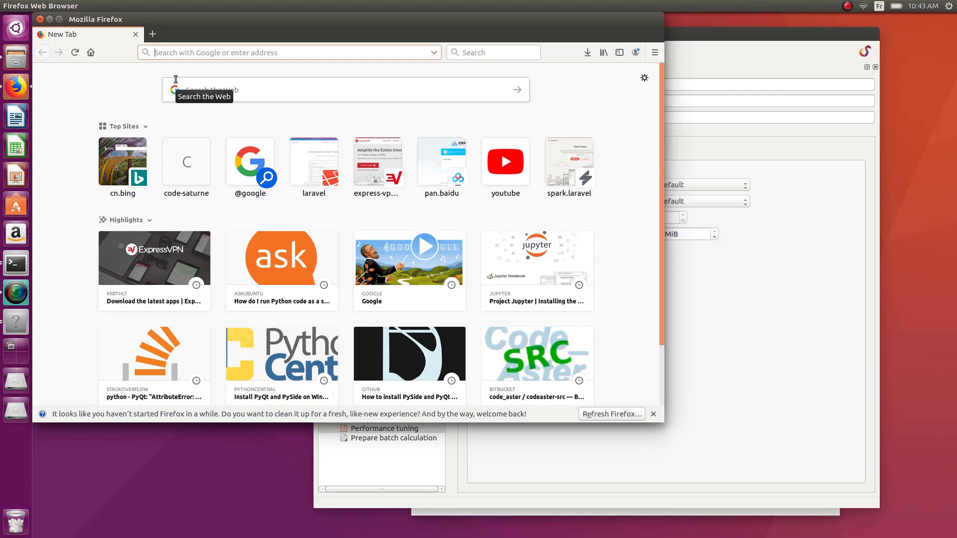
pyautogui.write('code-sa')
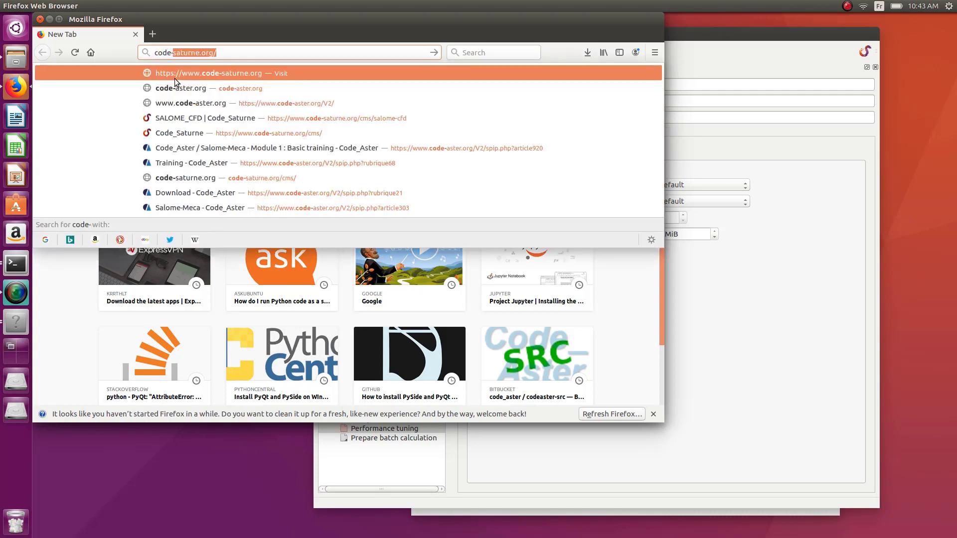
pyautogui.write('turne')
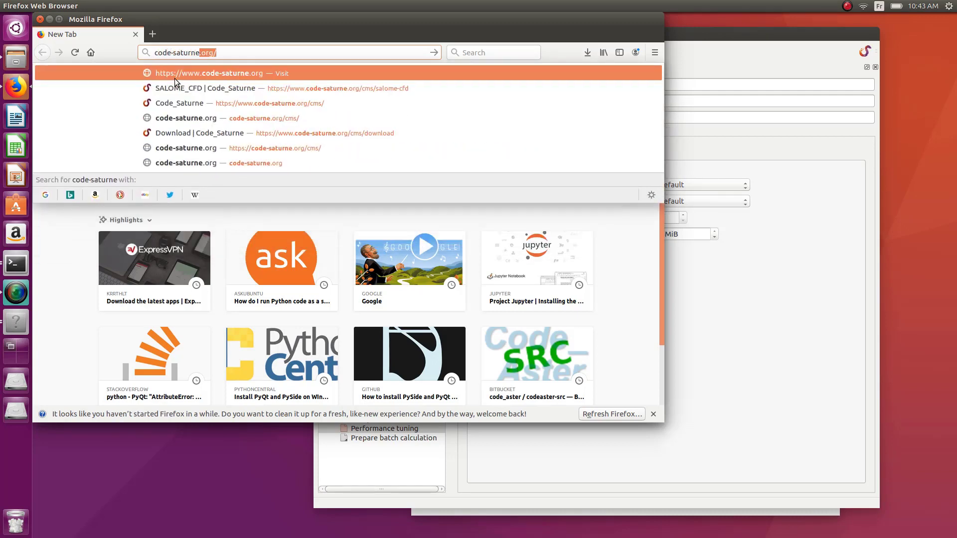
pyautogui.press('Return')
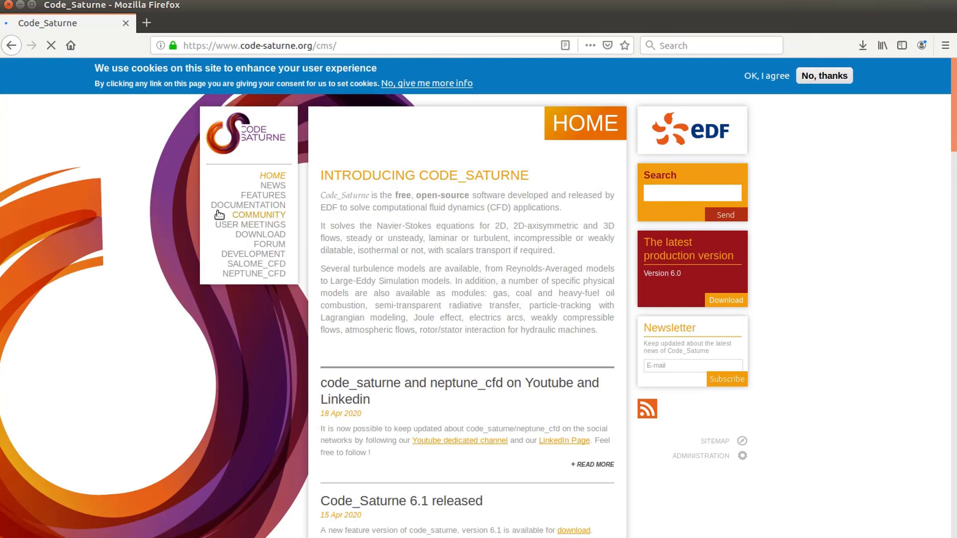
pyautogui.click(261, 206)
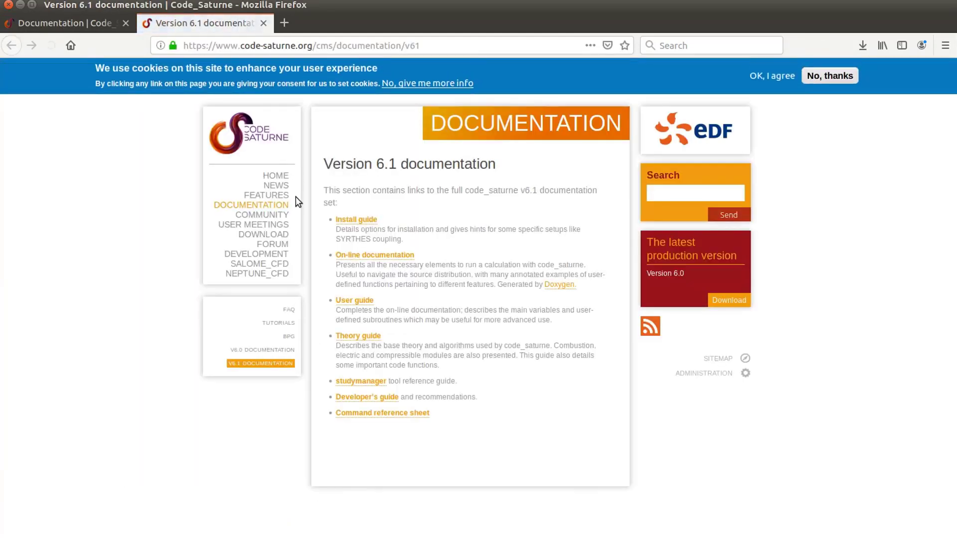
pyautogui.click(761, 76)
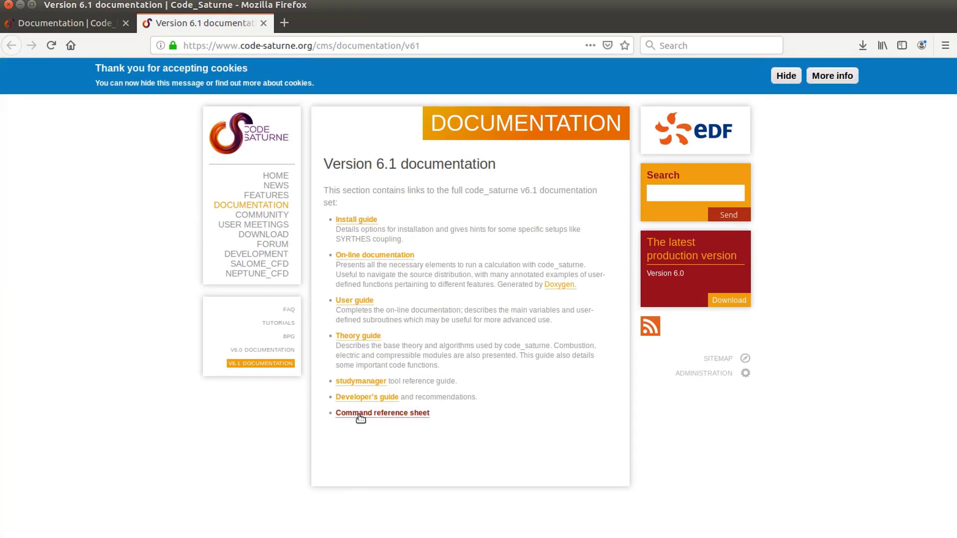
pyautogui.click(793, 78)
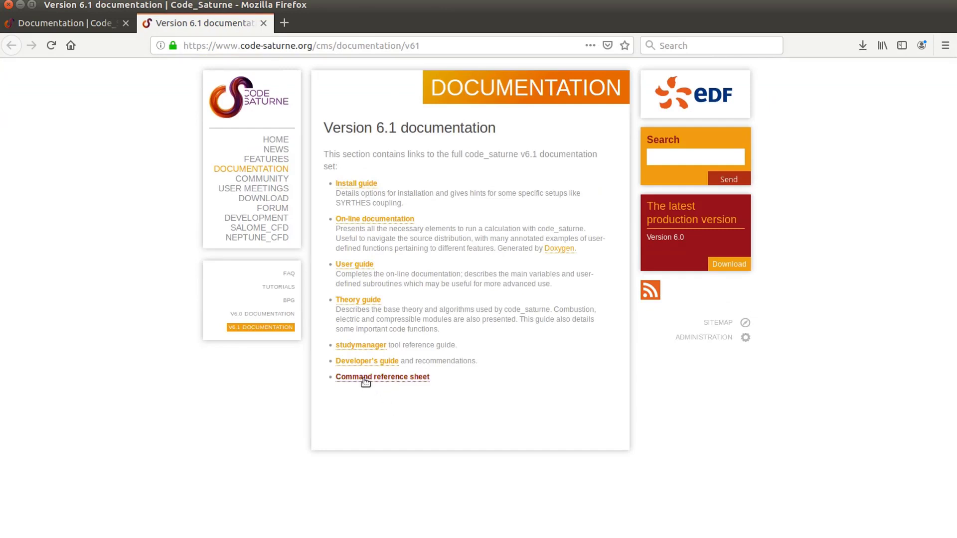
# Open the Command reference sheet (refcard.pdf) and select then deselect some of its text.
pyautogui.click(366, 380)
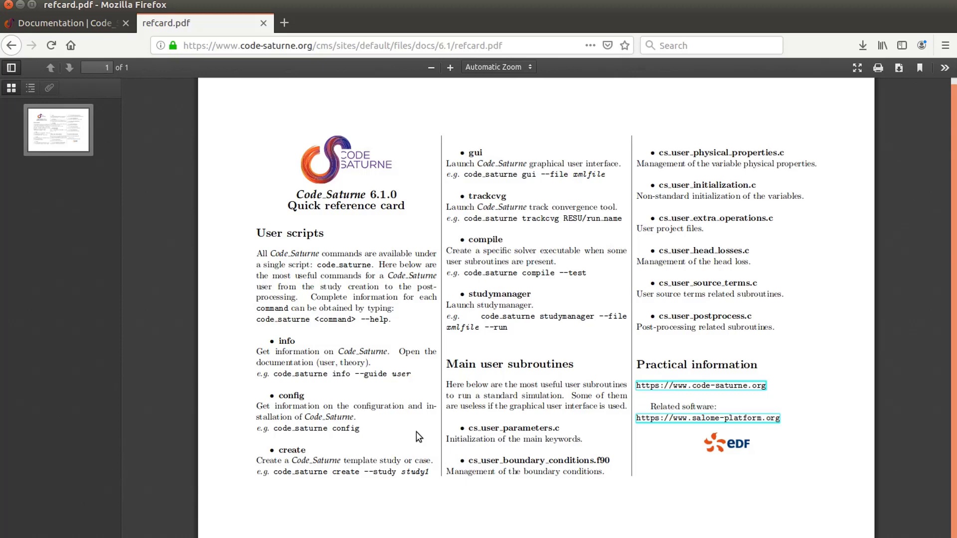
pyautogui.moveTo(438, 474); pyautogui.dragTo(352, 484)
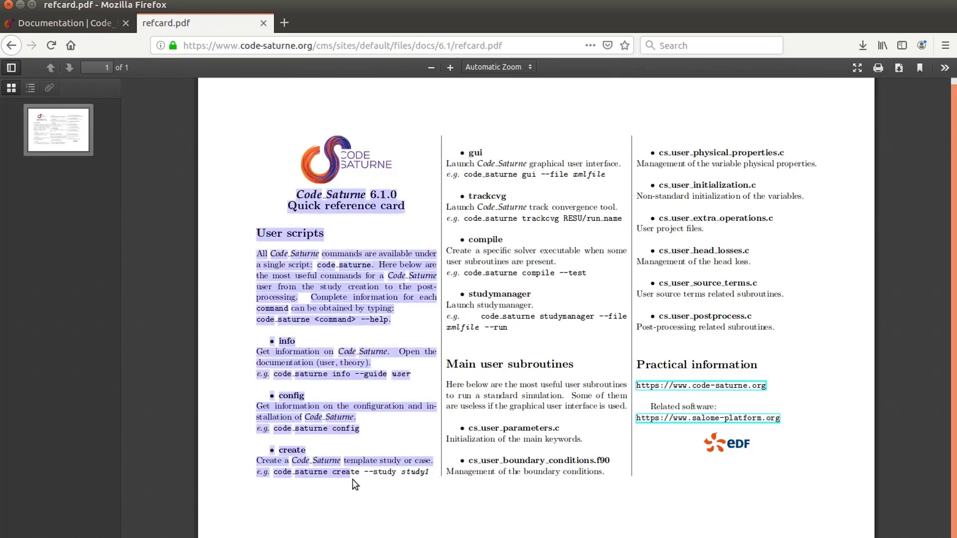
pyautogui.click(352, 479)
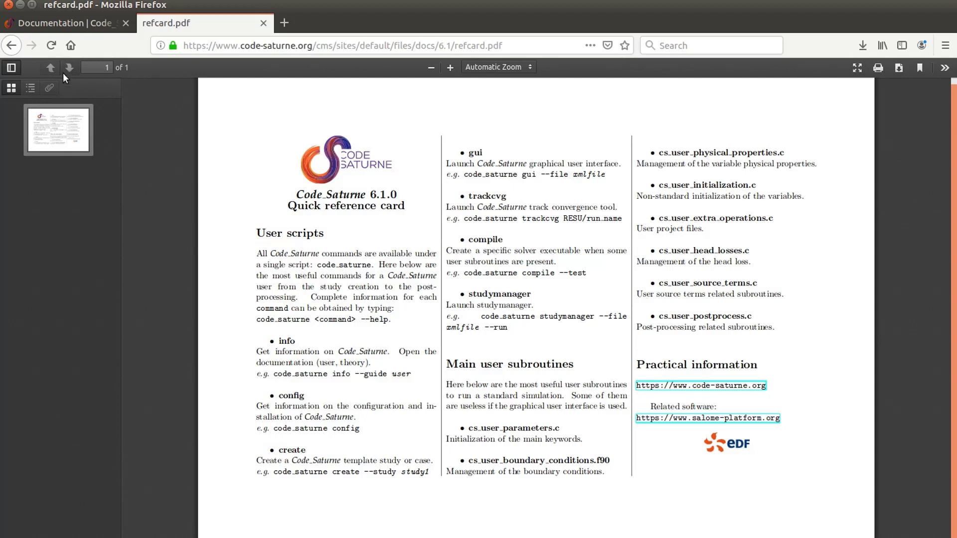
# Go back from the reference card to the Code_Saturne Version 6.1 documentation page.
pyautogui.click(11, 45)
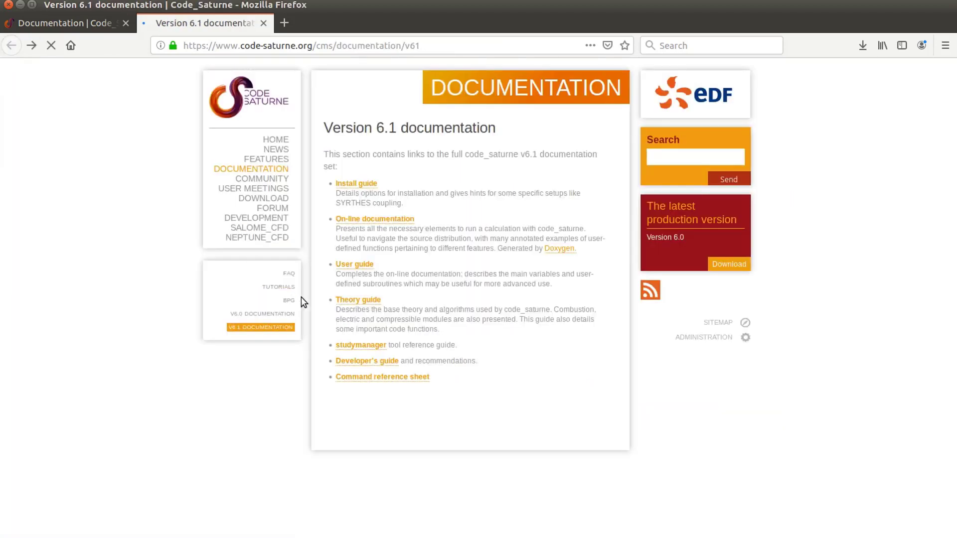